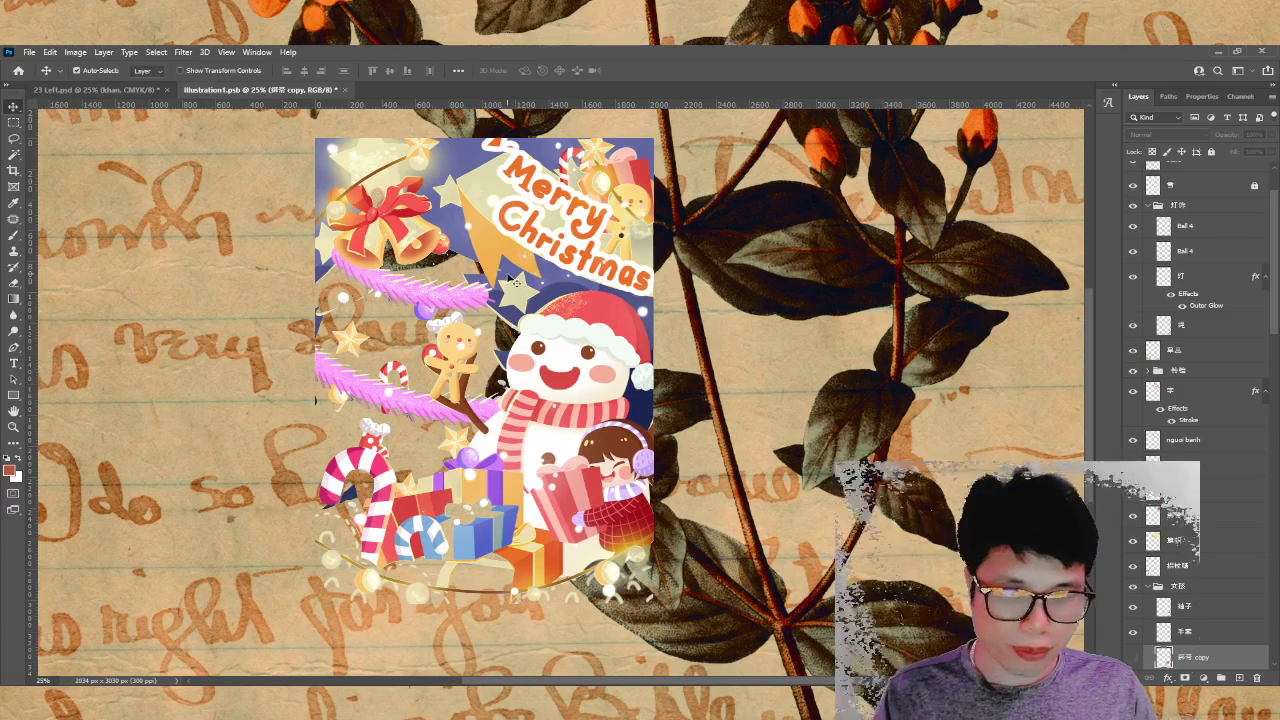
Step: Toggle the 围巾帽子 scarf-and-hat layer's visibility, then switch to the 23 Left.psd legend page
click(622, 330)
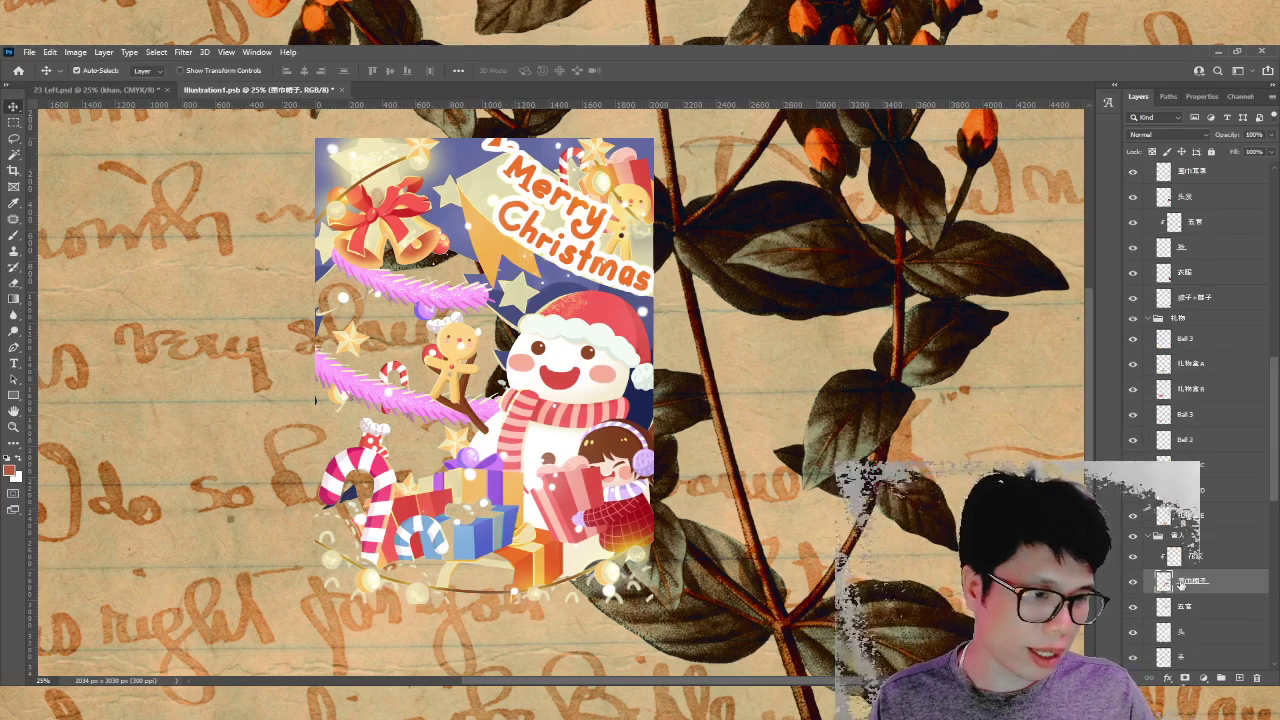
click(1135, 584)
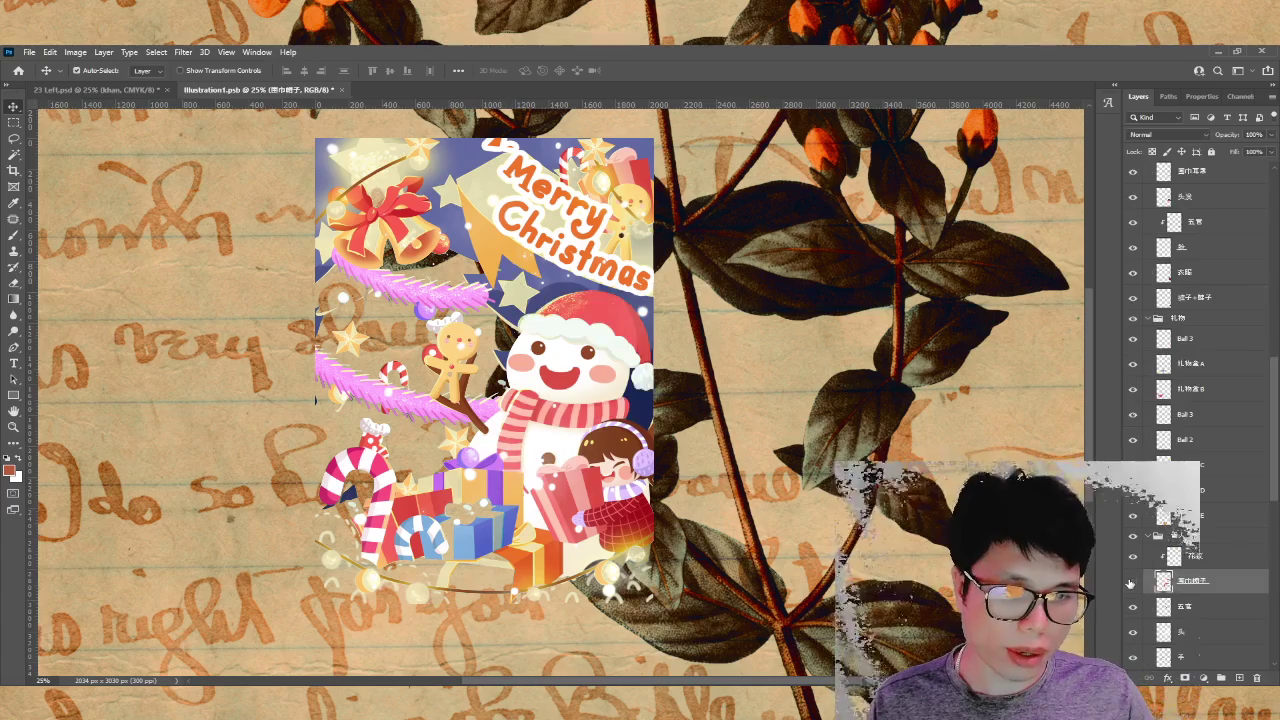
click(1132, 583)
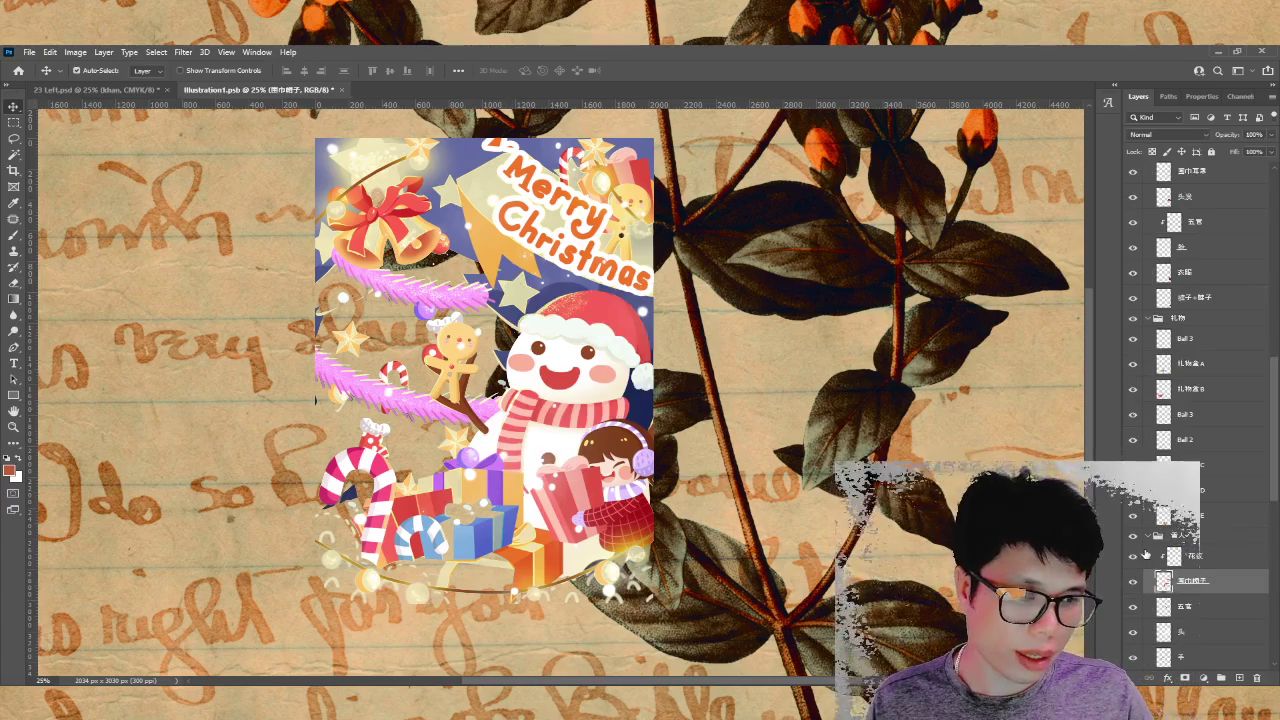
click(90, 89)
Step: Shrink the Santa hat with Free Transform and move it up the left legend column
key(ctrl+t)
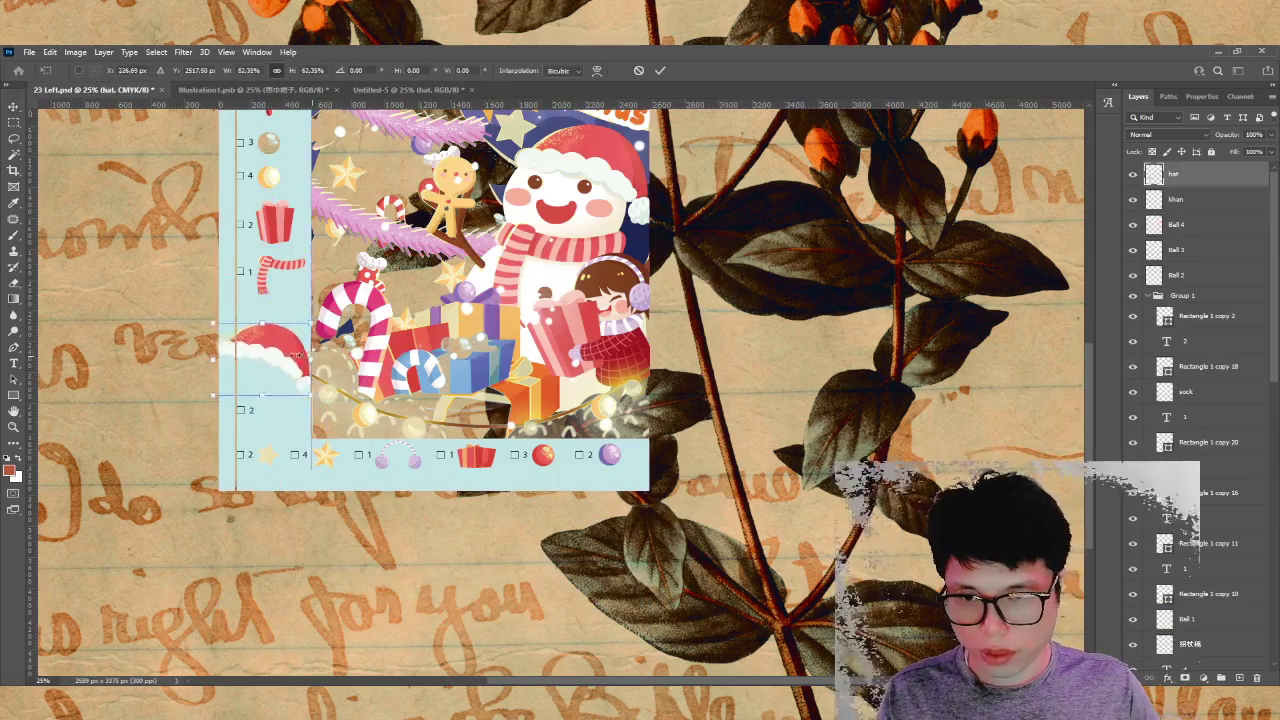
drag(257, 355, 297, 321)
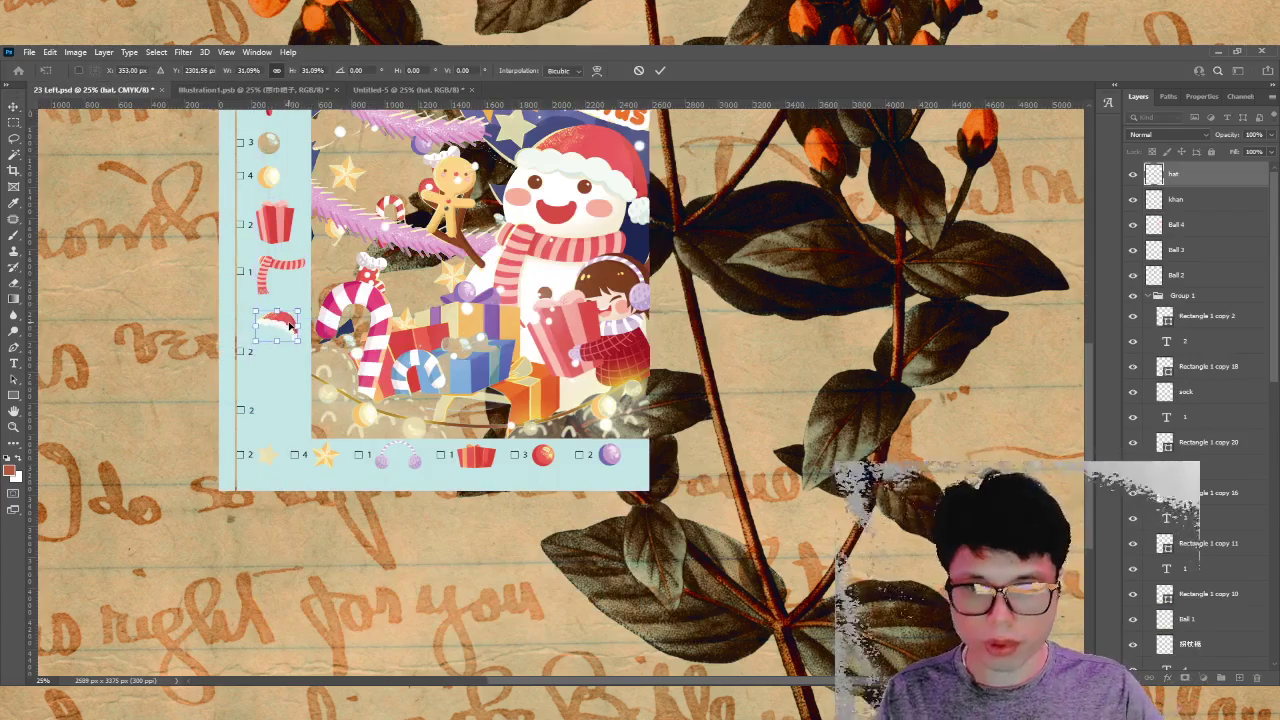
key(ctrl+plus)
key(Return)
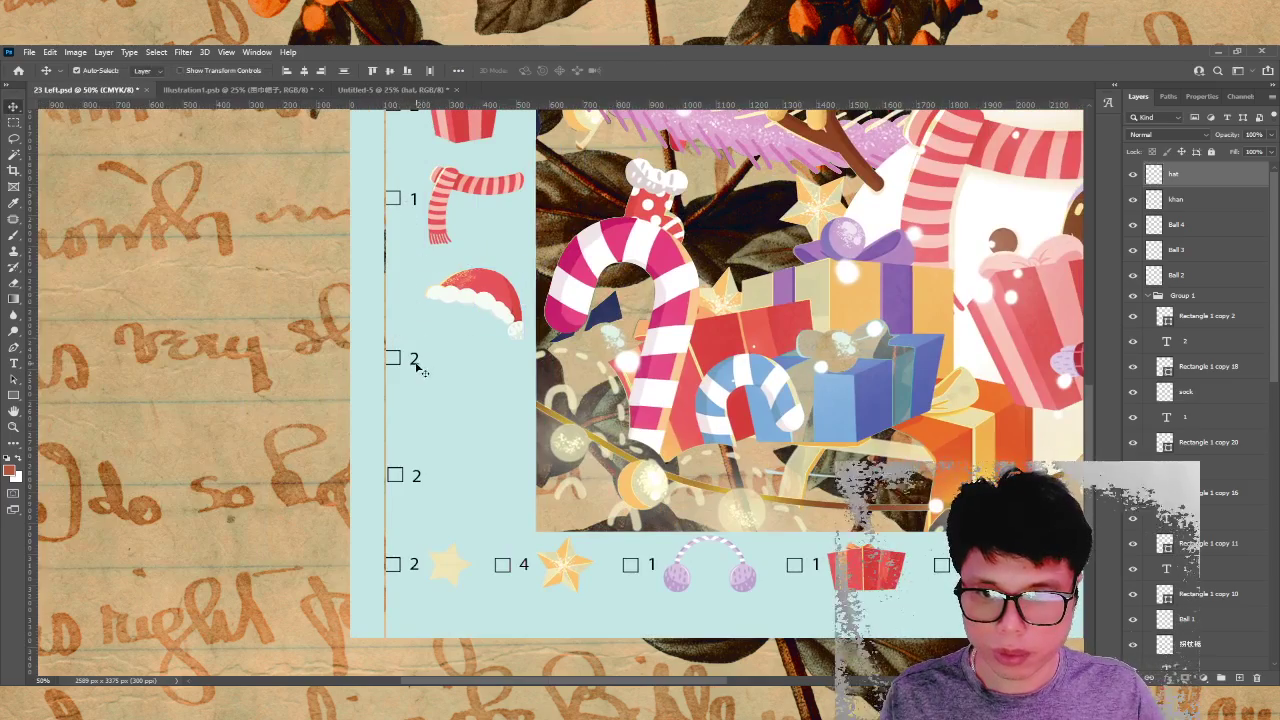
drag(416, 362, 418, 310)
key(ctrl+z)
click(300, 365)
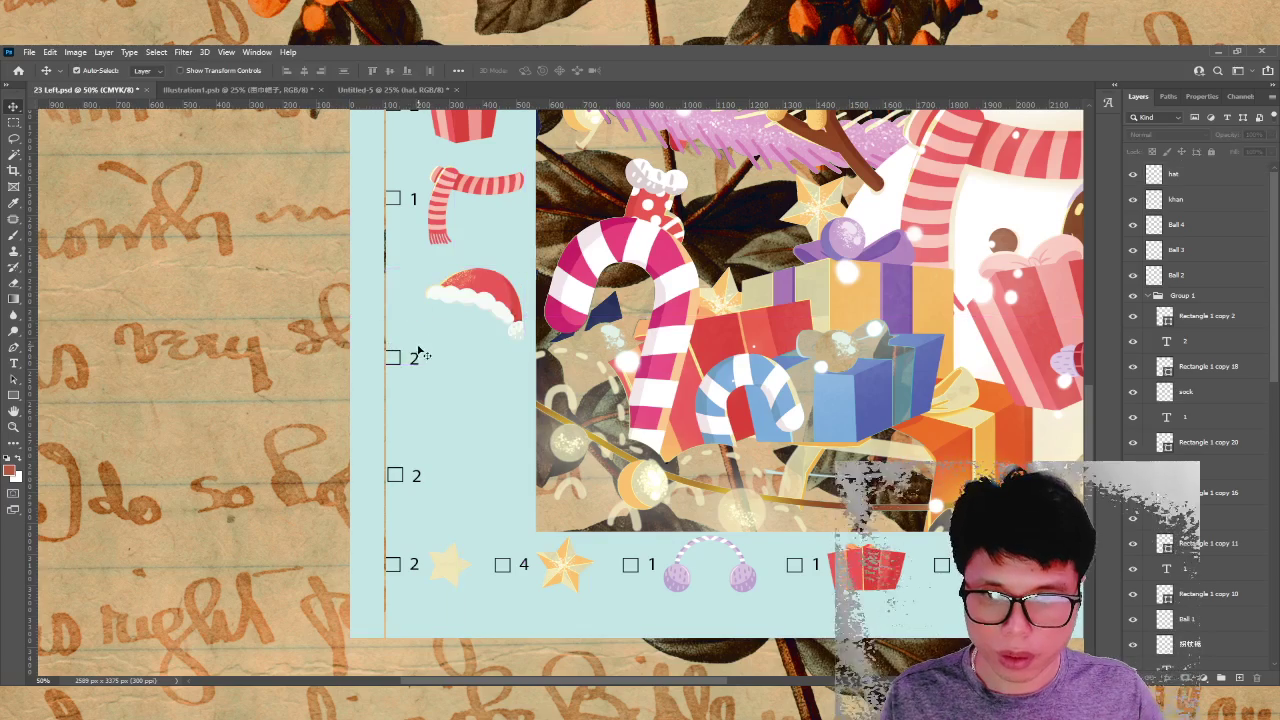
Step: Move the hat's count label '2' up beside it, then return to Illustration1.psb
click(400, 350)
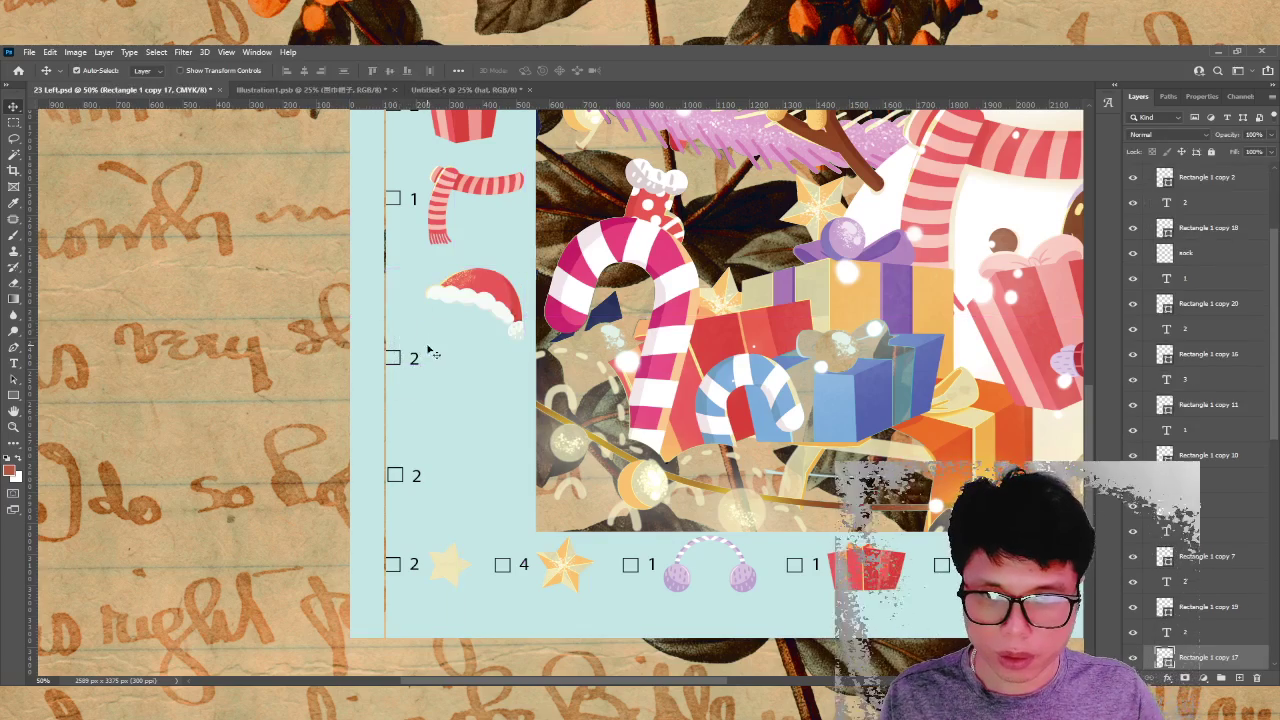
drag(415, 368, 411, 305)
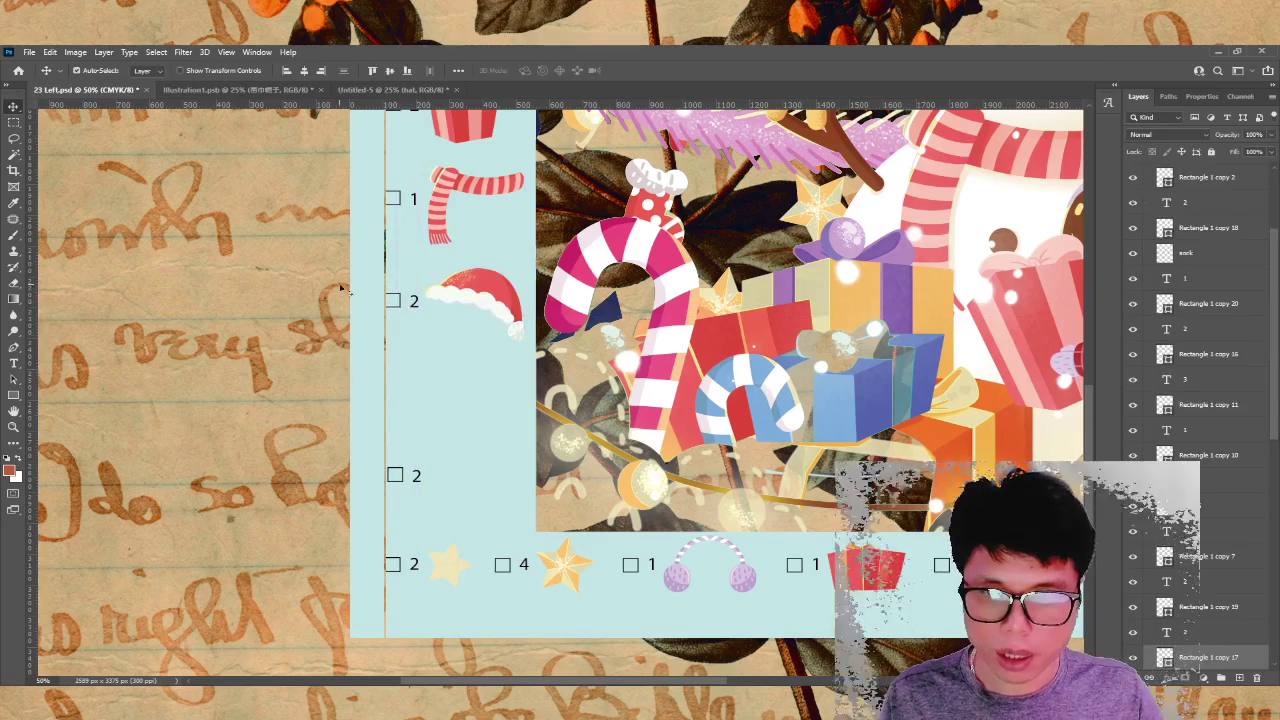
click(255, 89)
scroll(519, 343, down, 3)
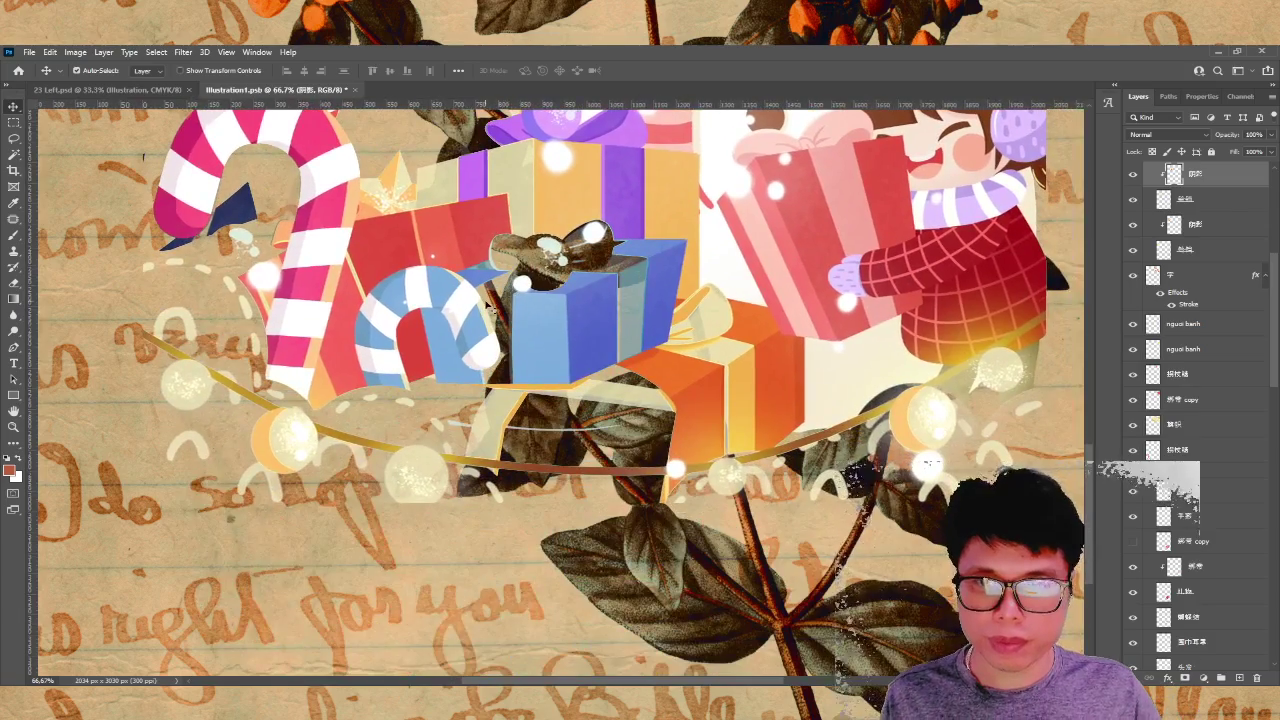
Step: Copy the red poinsettia layer 10092021-harry-11 into the 23 Left.psd legend and save
scroll(519, 343, up, 2)
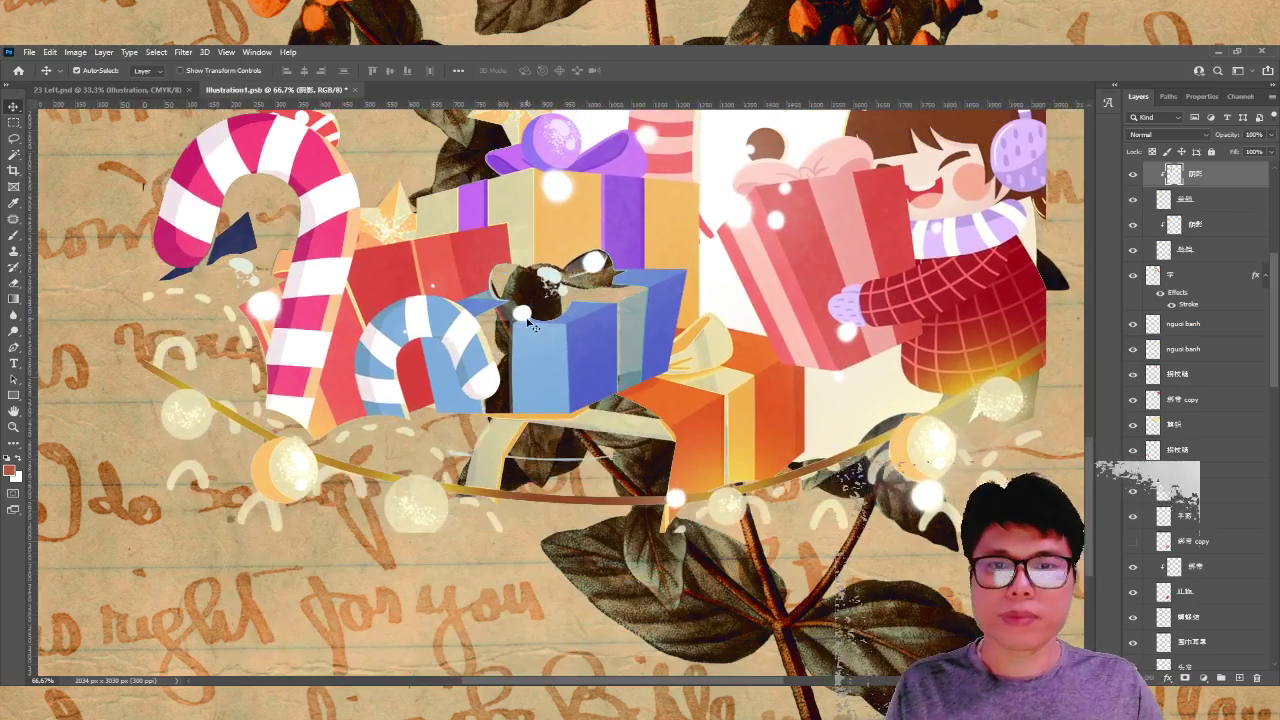
scroll(528, 322, up, 2)
scroll(280, 440, down, 2)
click(293, 450)
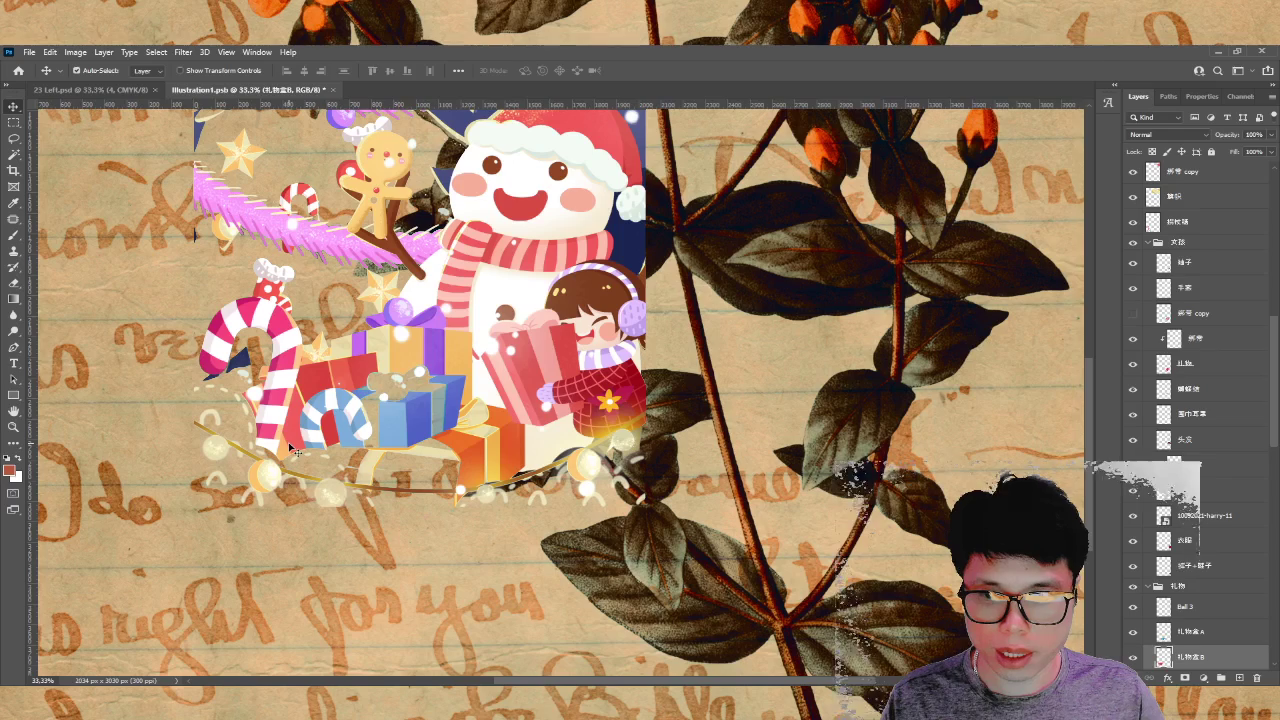
click(291, 443)
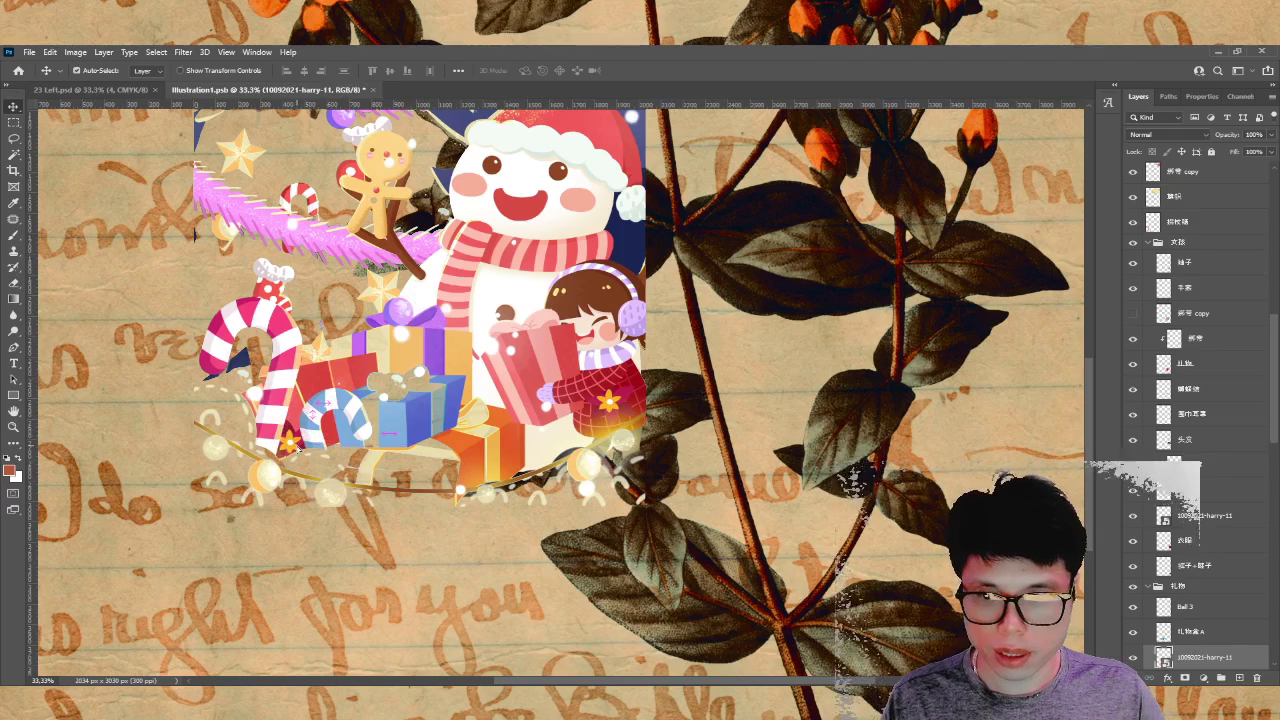
drag(296, 447, 174, 222)
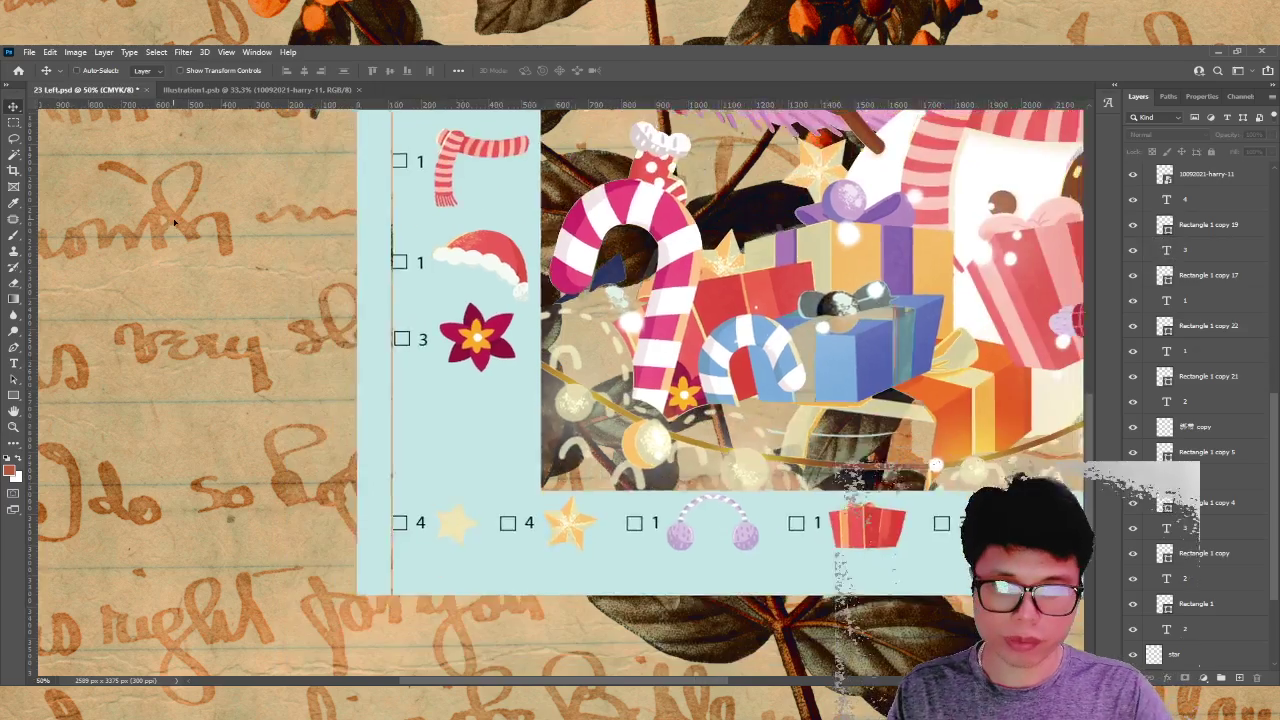
key(ctrl+s)
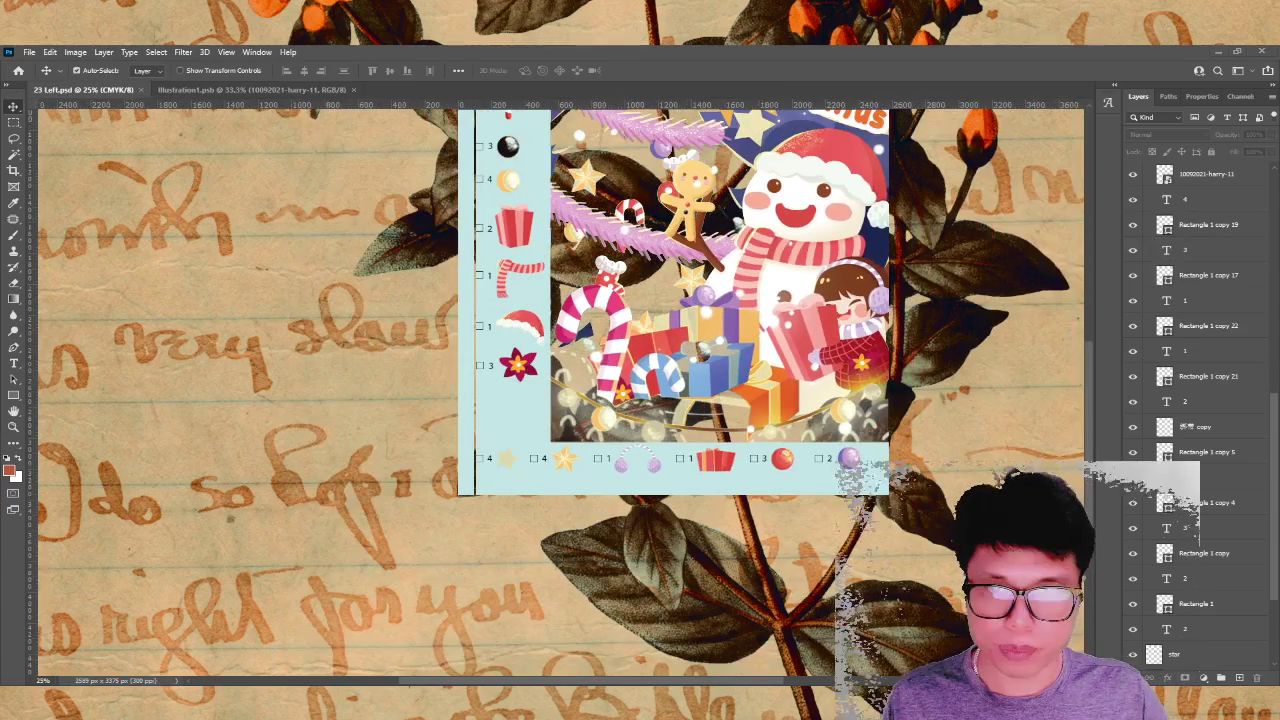
Step: Scale a small dark-red snowflake beside the candy cane in Illustration1.psb and save
click(250, 89)
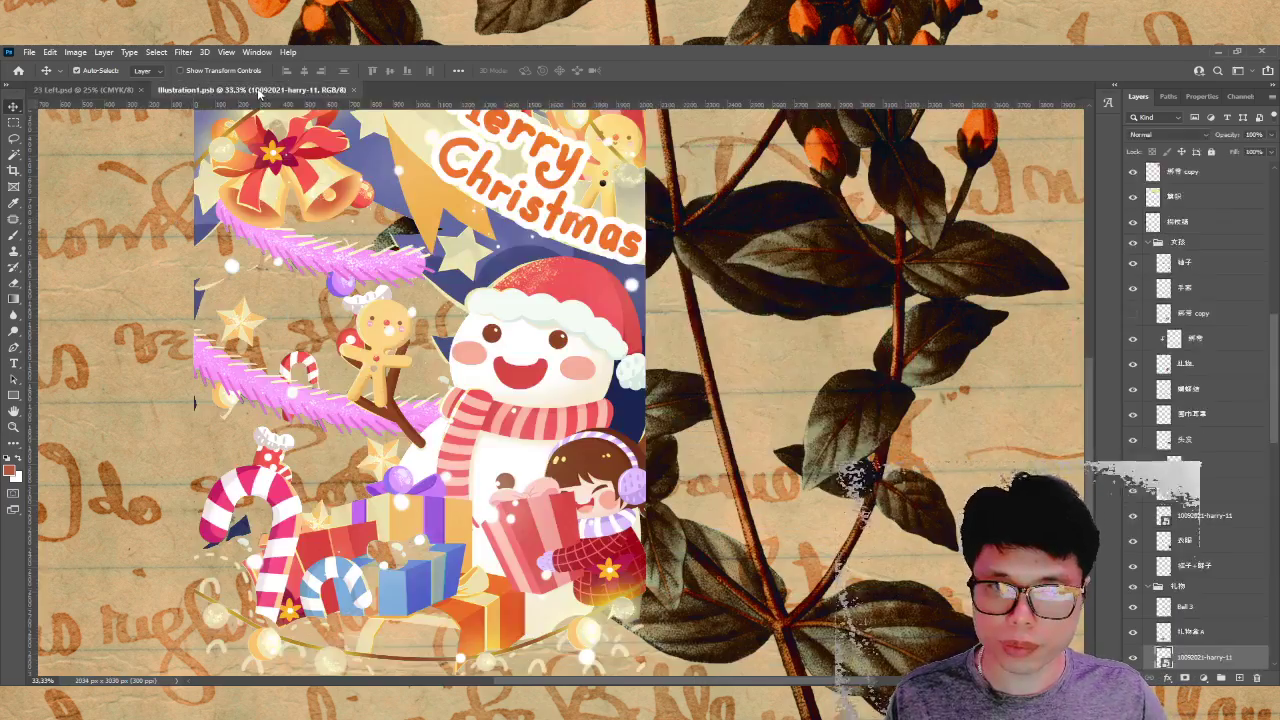
mouse_move(505, 400)
mouse_down()
mouse_move(318, 400)
mouse_move(330, 487)
mouse_up()
click(12, 106)
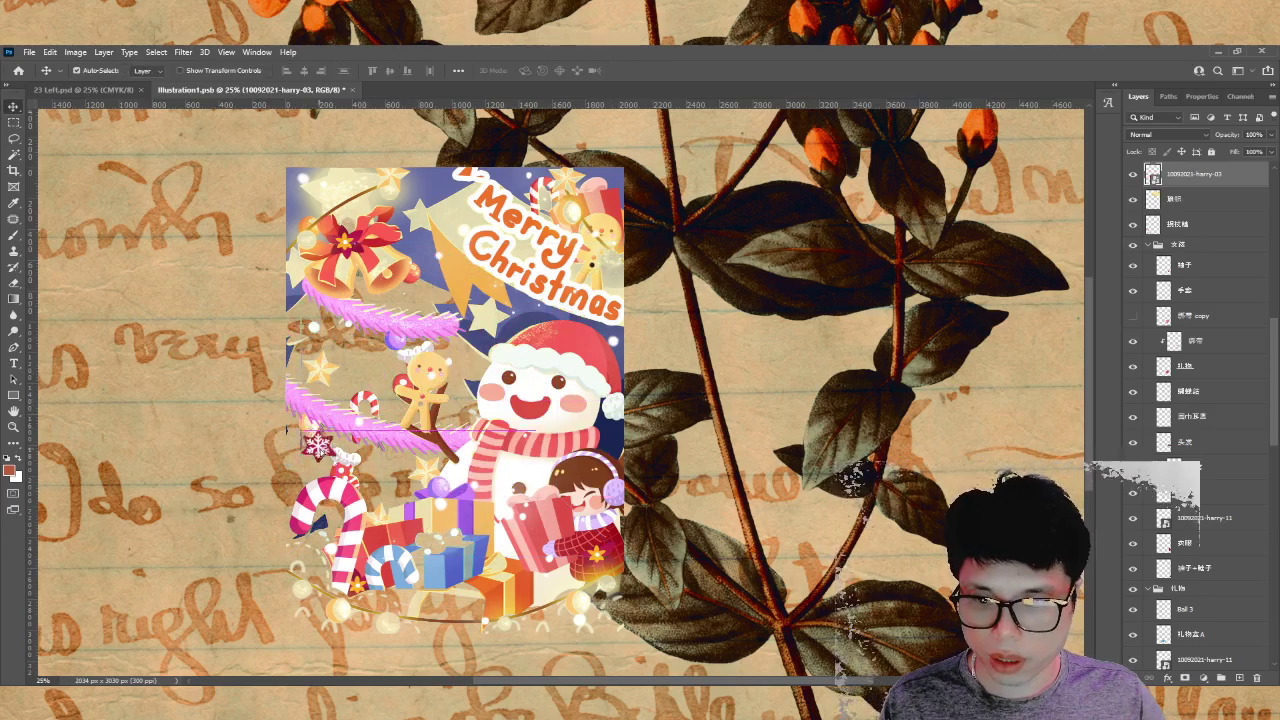
scroll(385, 310, up, 3)
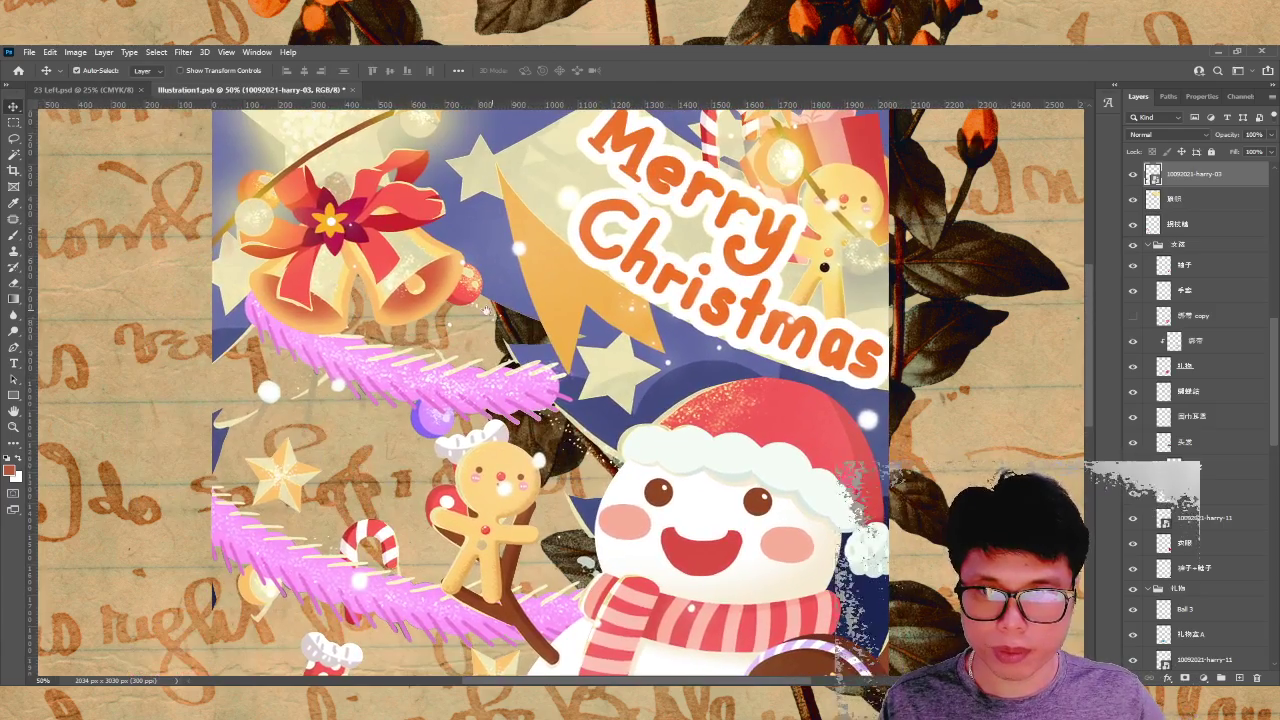
scroll(437, 190, down, 1)
key(ctrl+s)
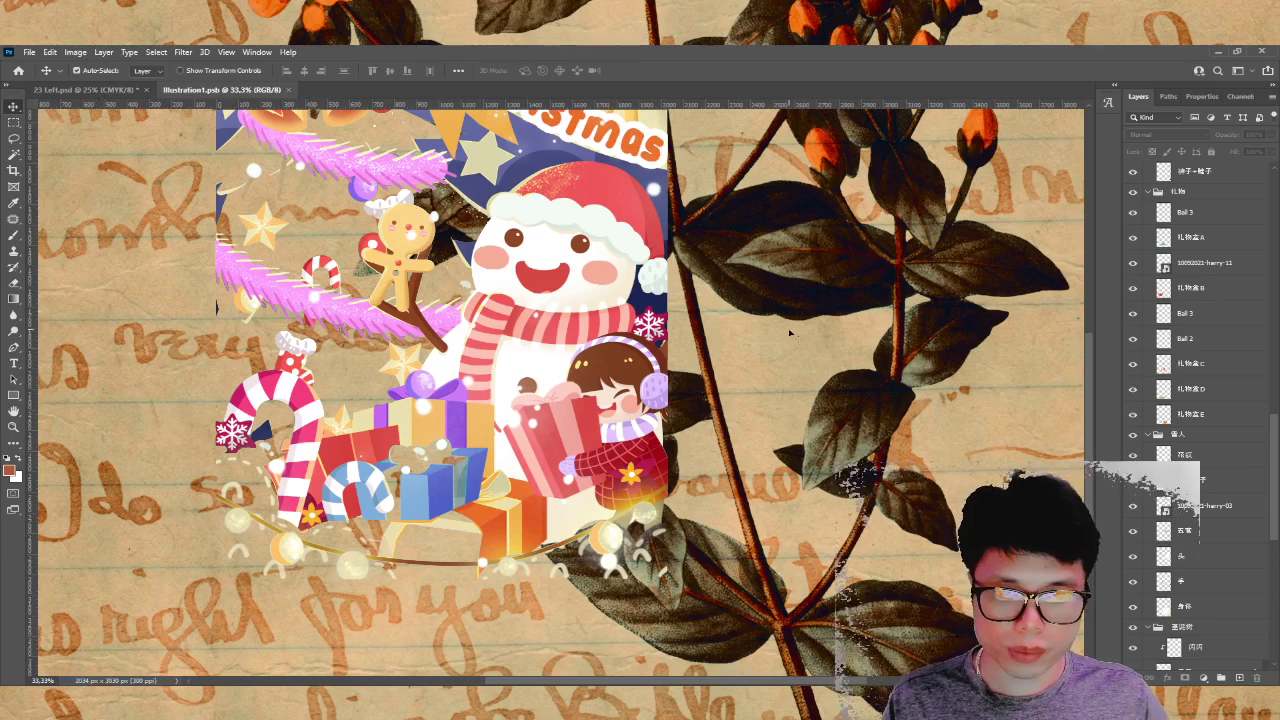
key(ctrl+Tab)
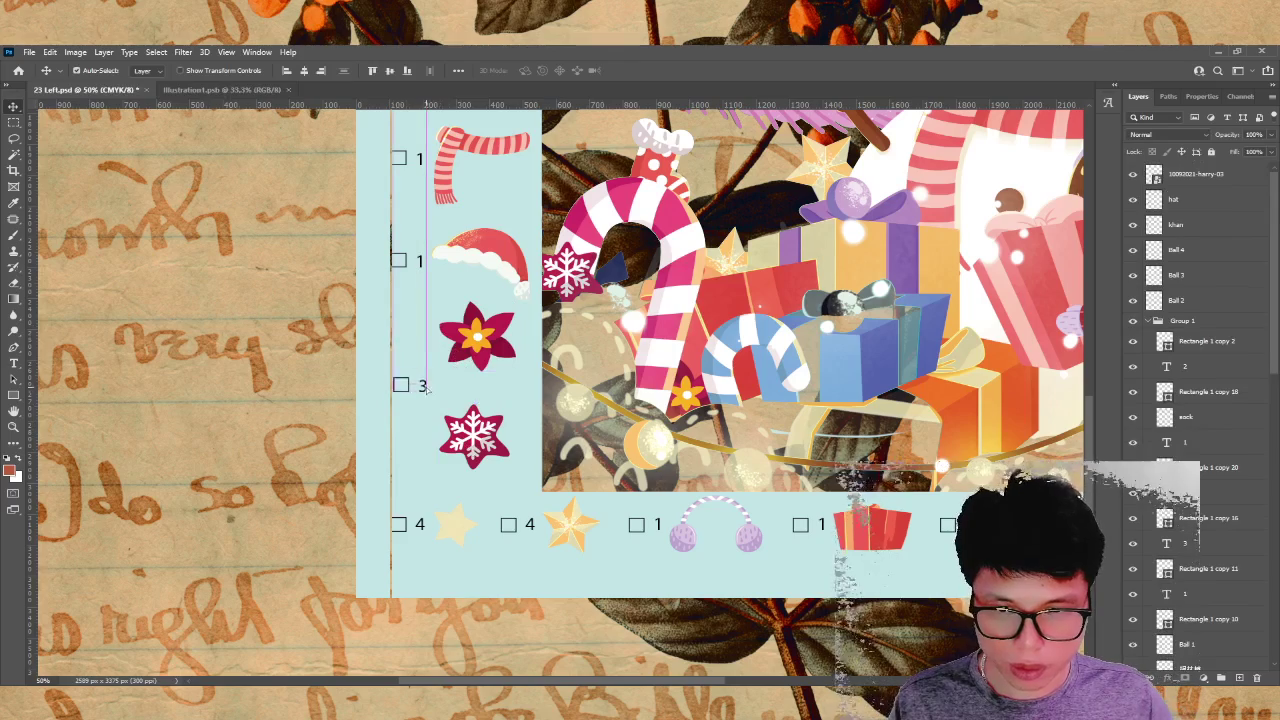
Step: Duplicate the '3' count label beside the legend's snowflake, then return to Illustration1.psb
click(427, 340)
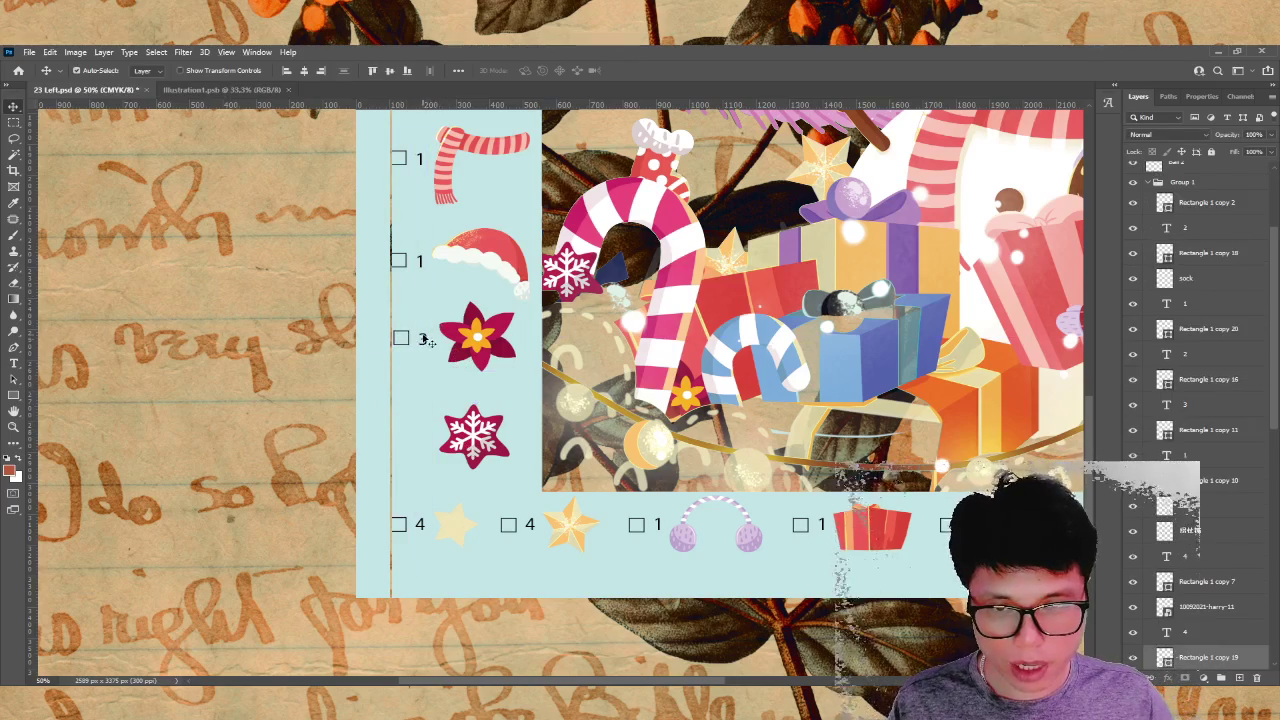
key(ctrl+minus)
key(ctrl+minus)
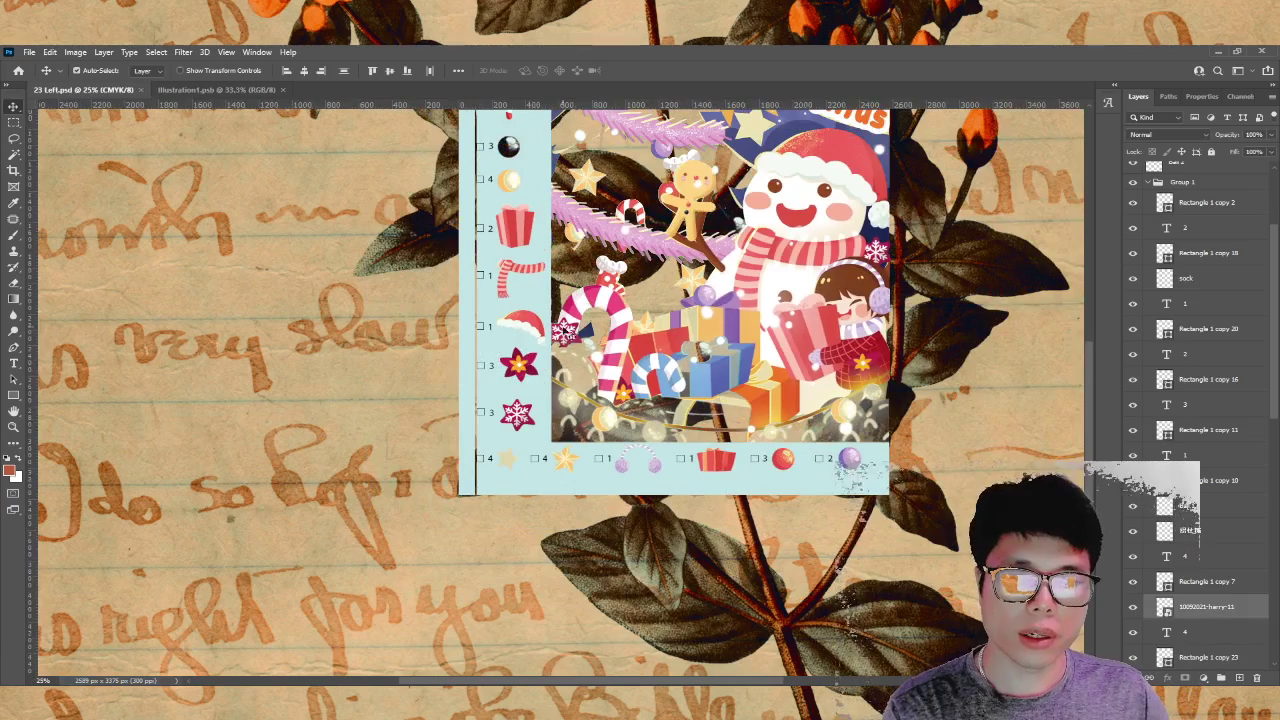
click(490, 330)
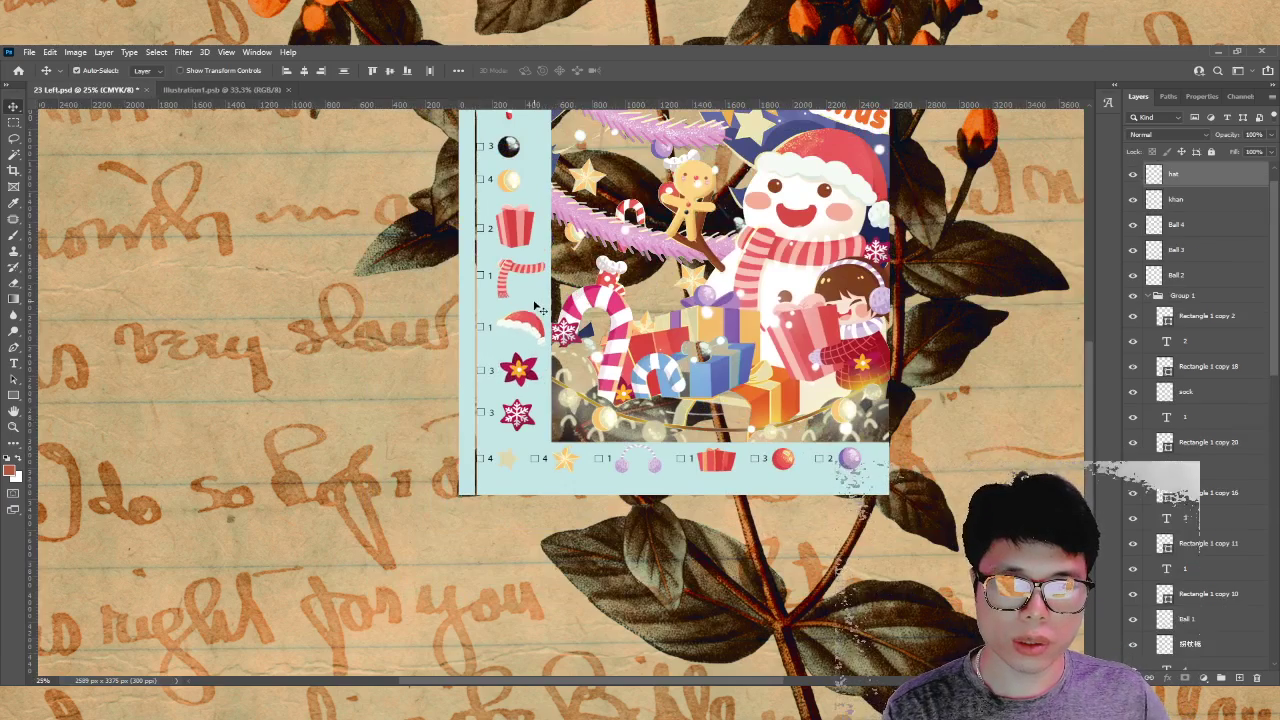
key(ctrl+minus)
key(ctrl+Tab)
key(ctrl+minus)
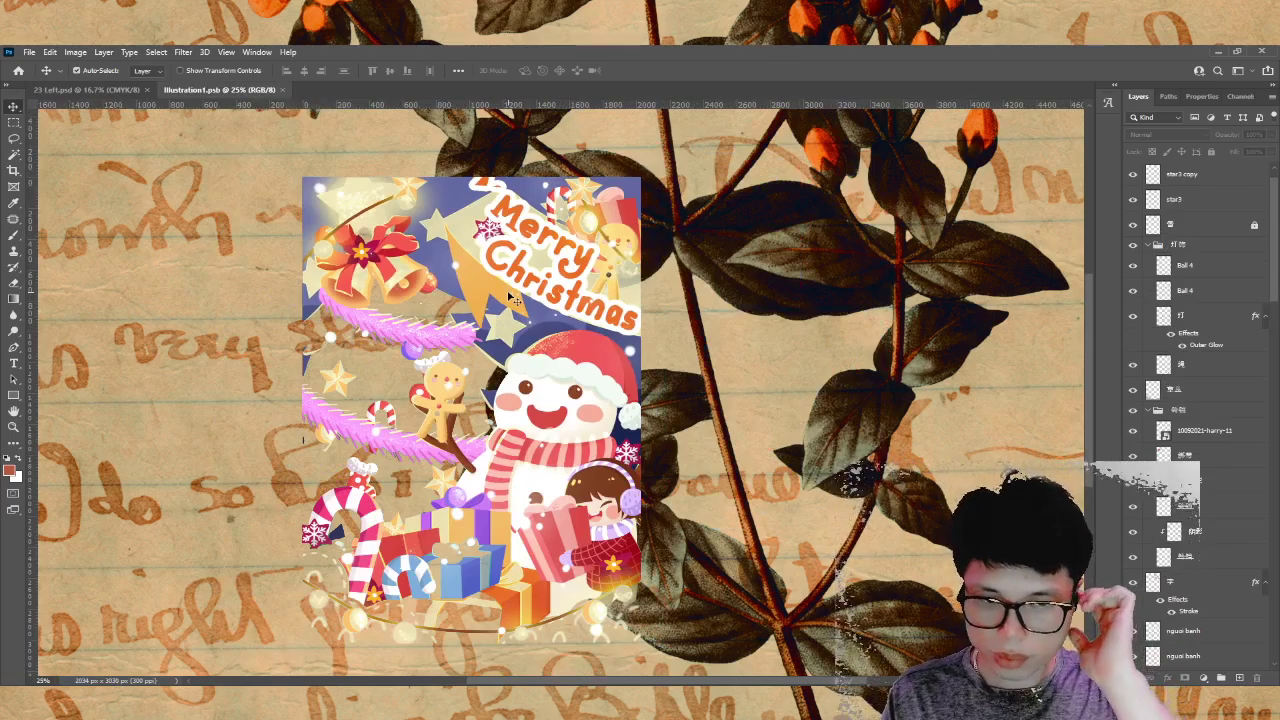